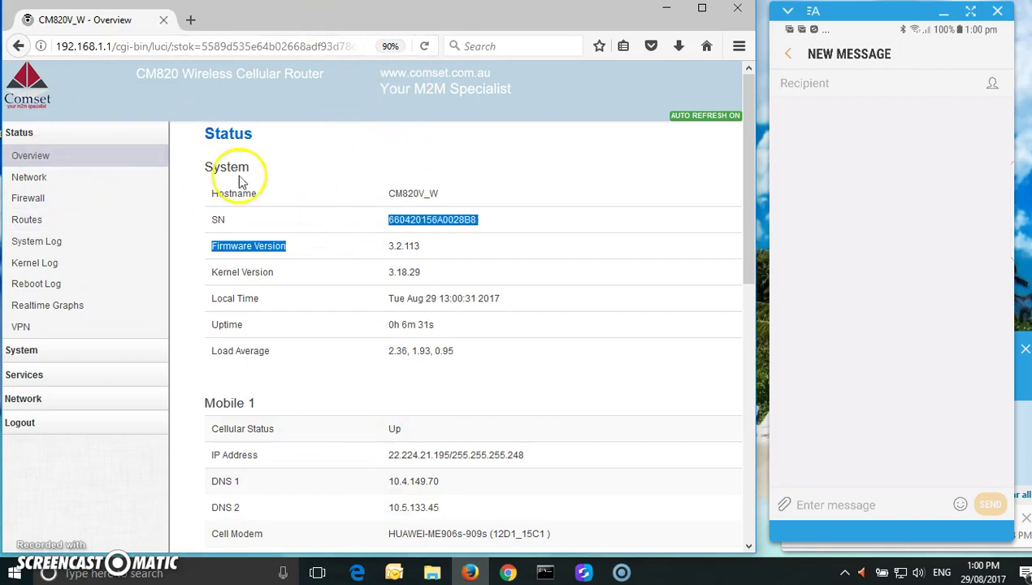
Expand the Services section in the left menu from the Status Overview page
drag(933, 116, 884, 341)
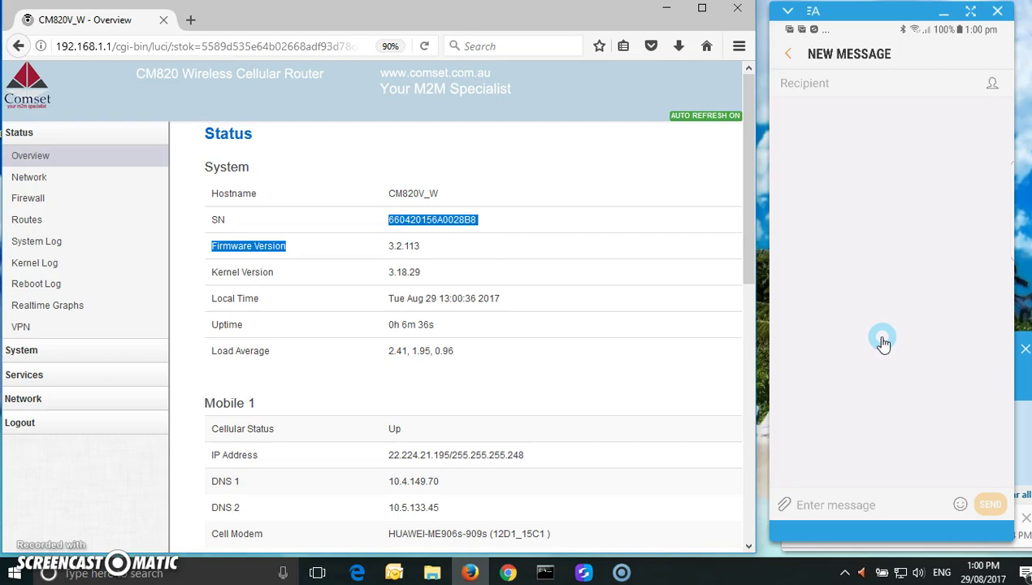
drag(883, 341, 899, 322)
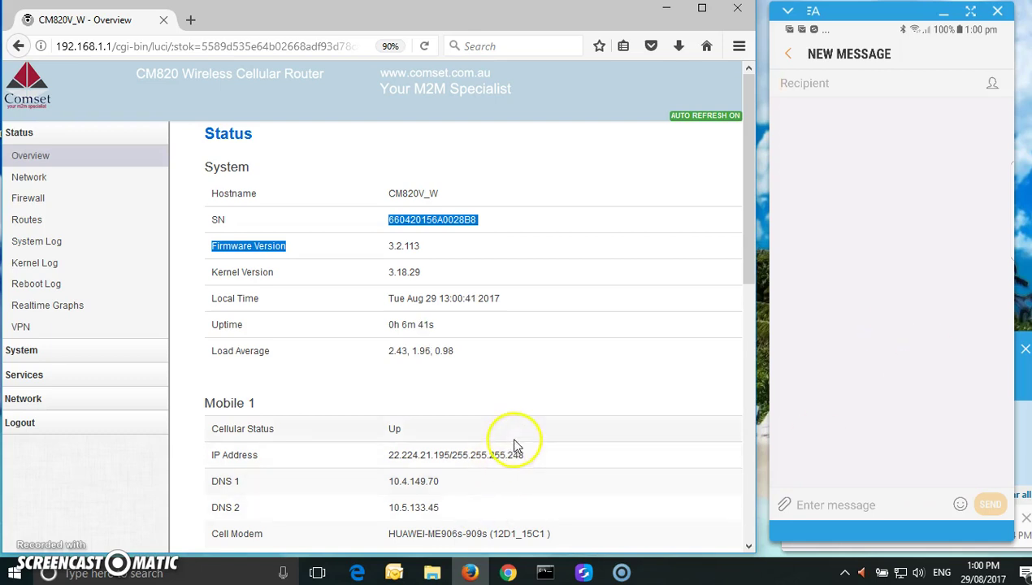
click(24, 377)
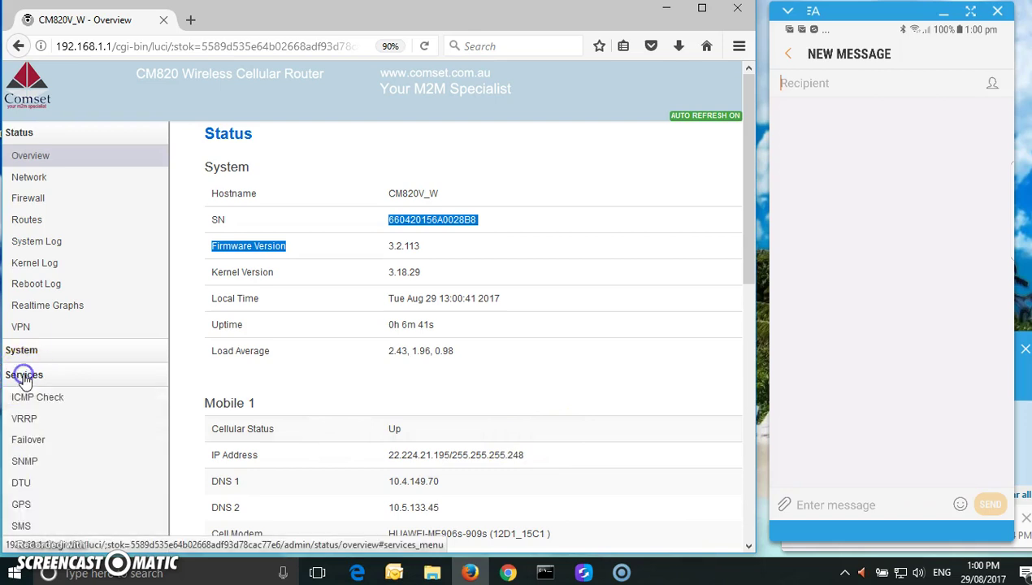
Open the SMS page and tick Enable on the SMS Command tab
click(25, 527)
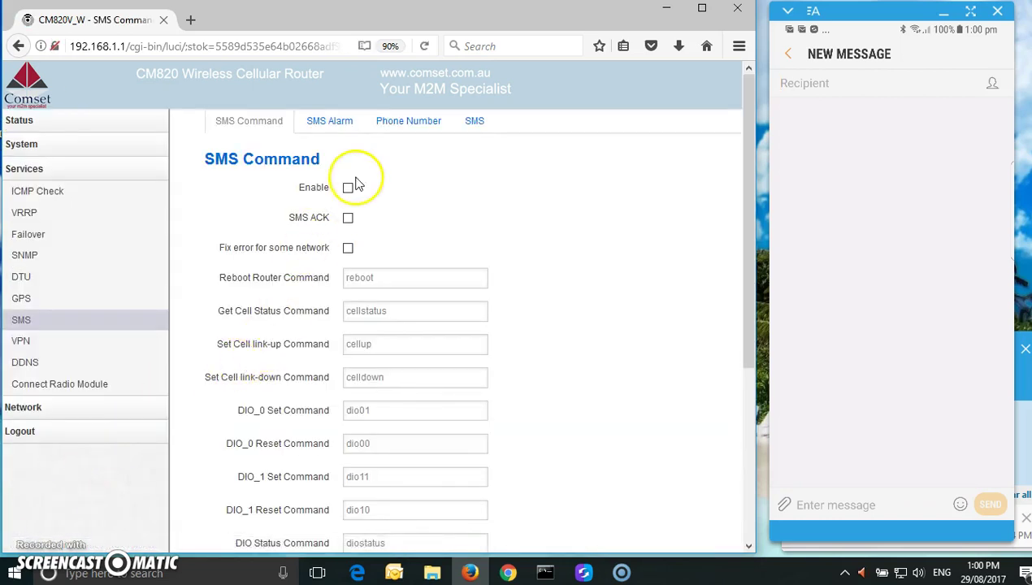
click(348, 190)
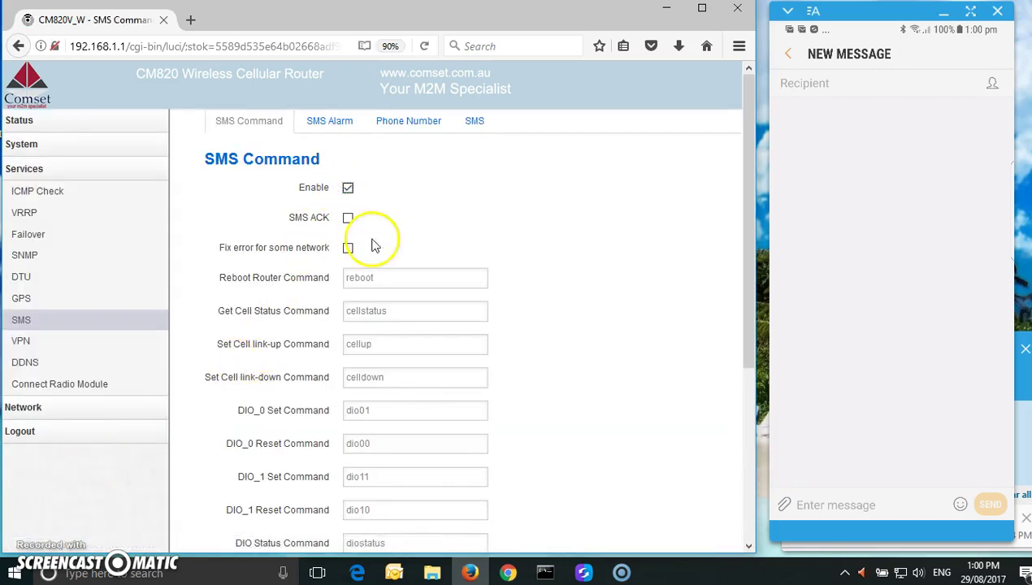
scroll(611, 200, down, 1)
scroll(611, 200, down, 1)
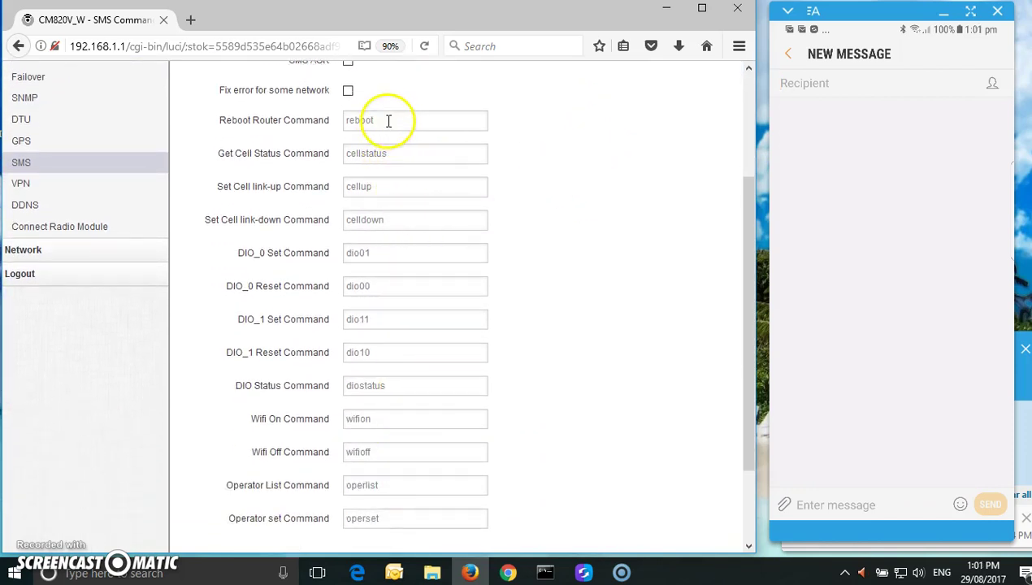
Review the default command words (reboot, cellstatus, cellup, celldown, dio01, wifion, wifioff) and save
drag(382, 120, 322, 124)
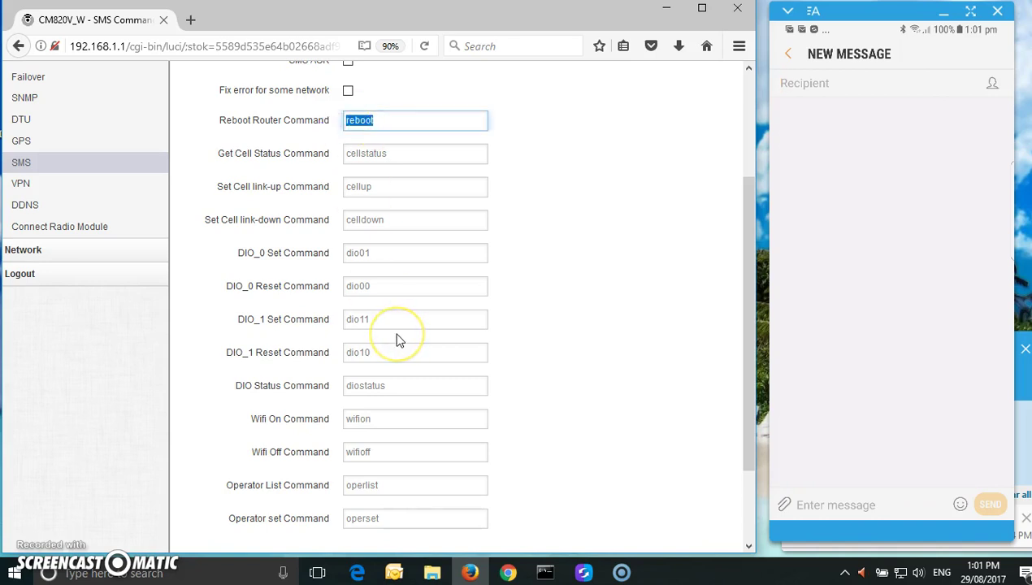
click(396, 154)
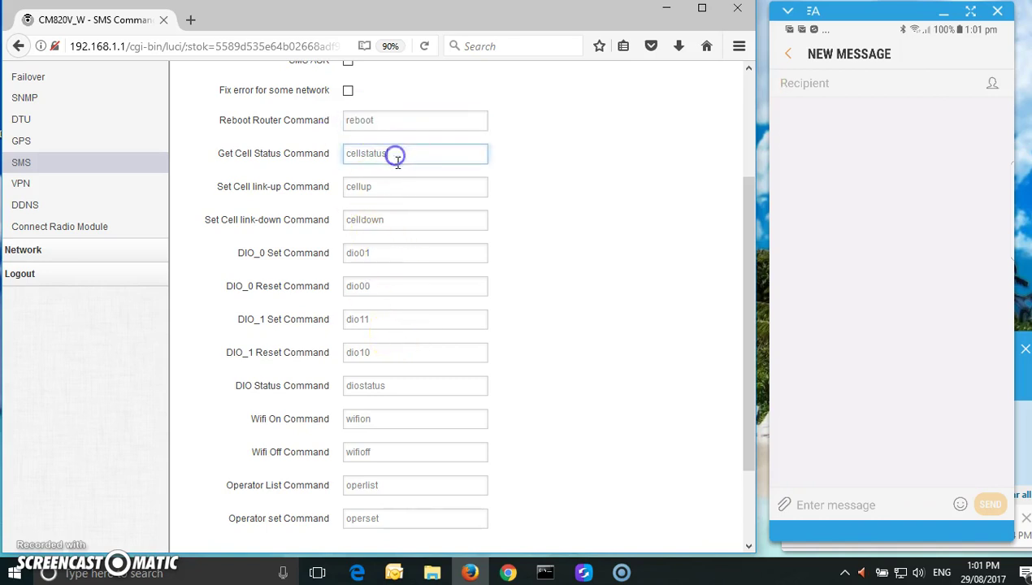
drag(398, 160, 385, 195)
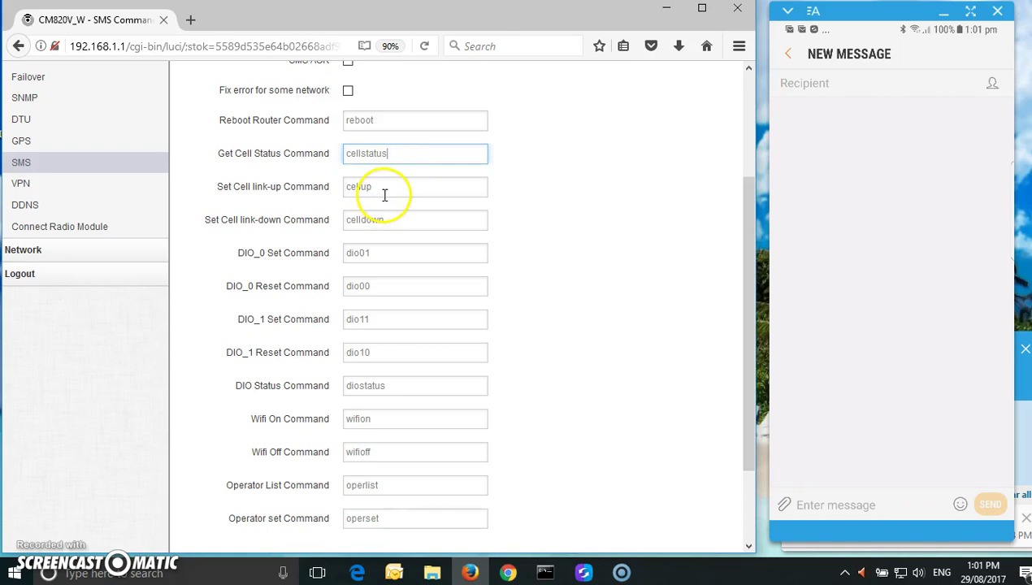
click(386, 190)
click(396, 221)
click(410, 254)
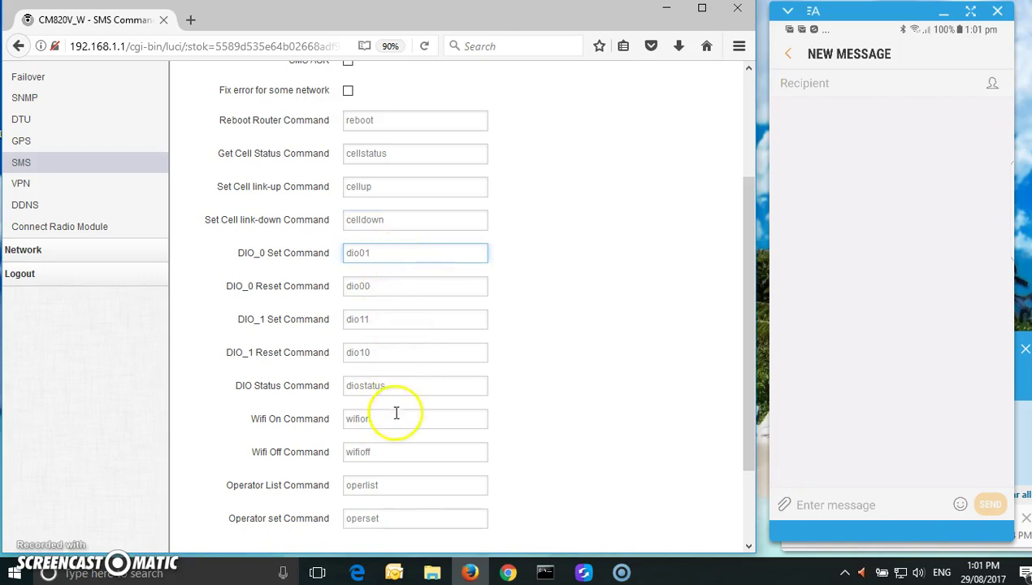
scroll(510, 297, down, 2)
click(383, 313)
click(385, 347)
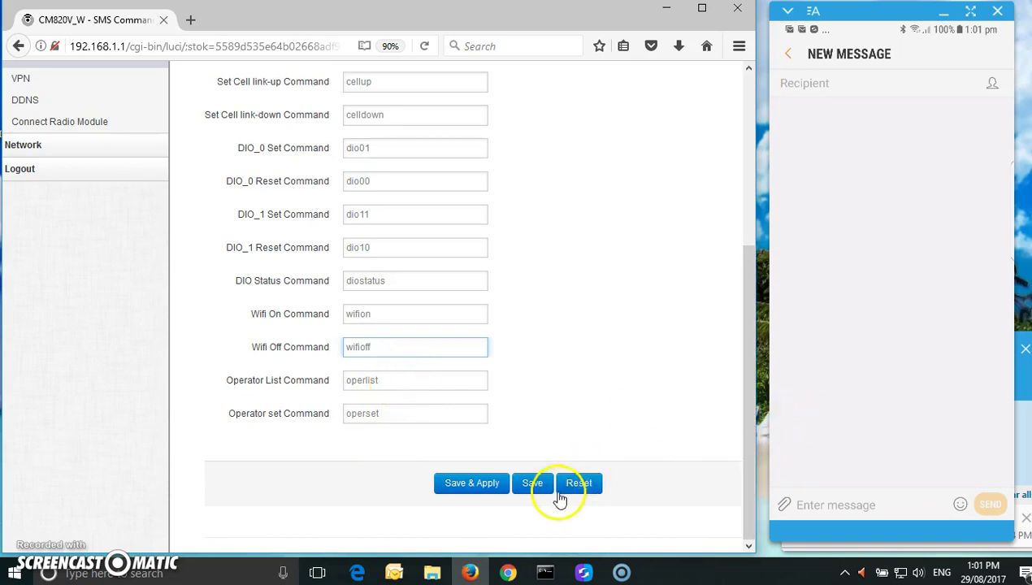
click(532, 484)
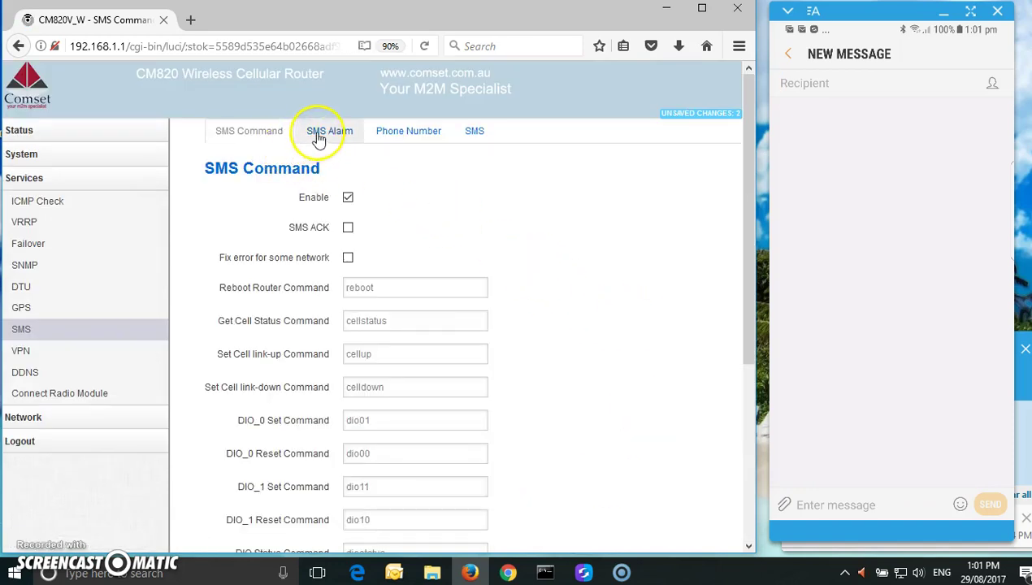
Look over the SMS Alarm tab, then move to the Phone Number tab
click(318, 136)
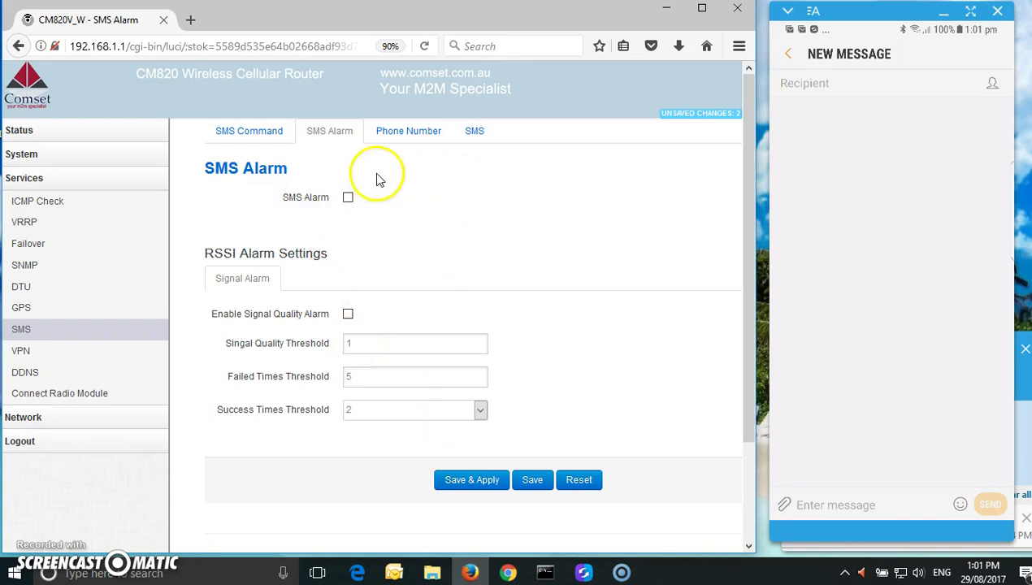
click(403, 135)
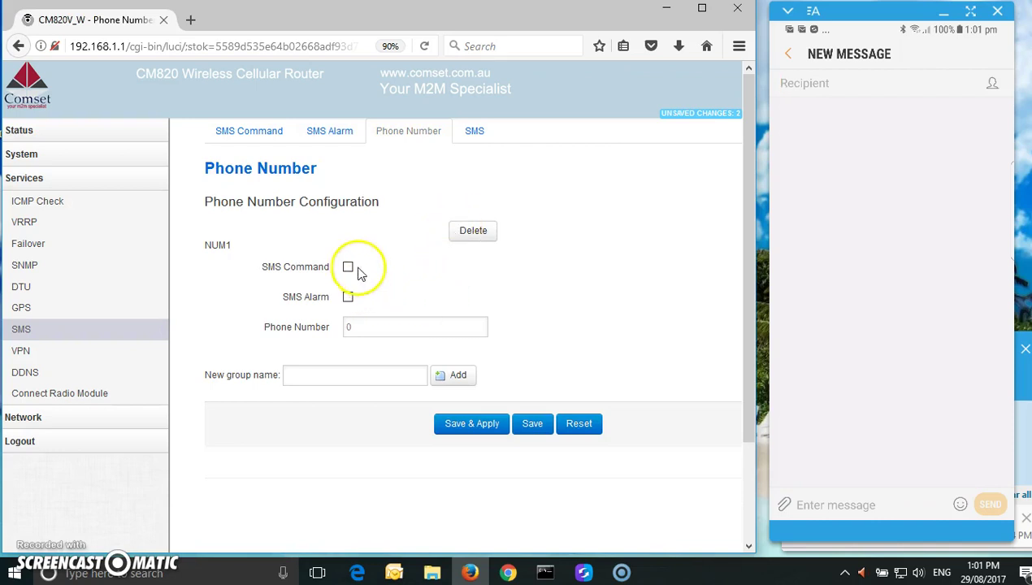
Enable SMS Command for NUM1, replace the placeholder 0 with the authorised phone number, and Save & Apply
click(348, 267)
double_click(363, 329)
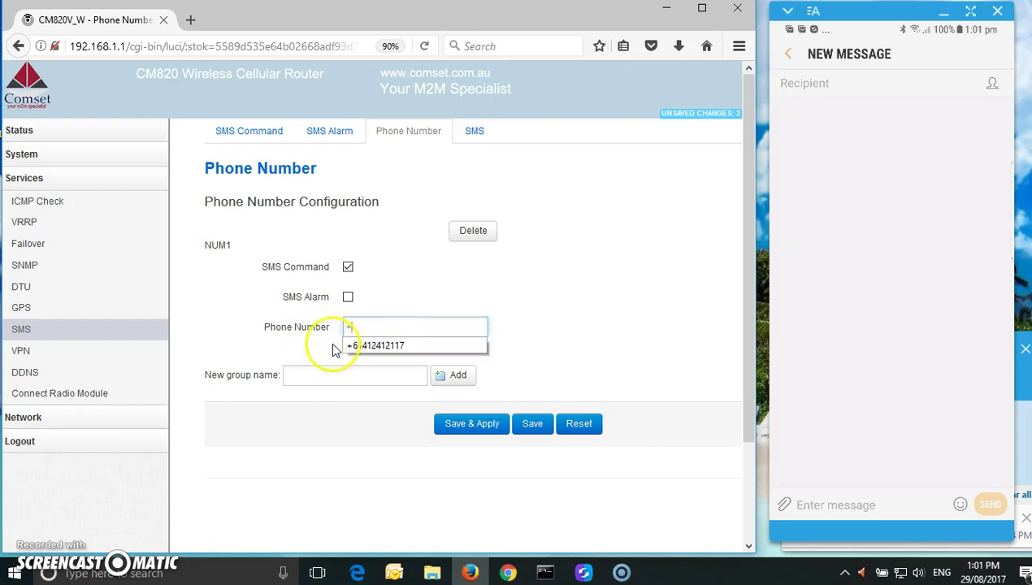
click(362, 346)
click(363, 326)
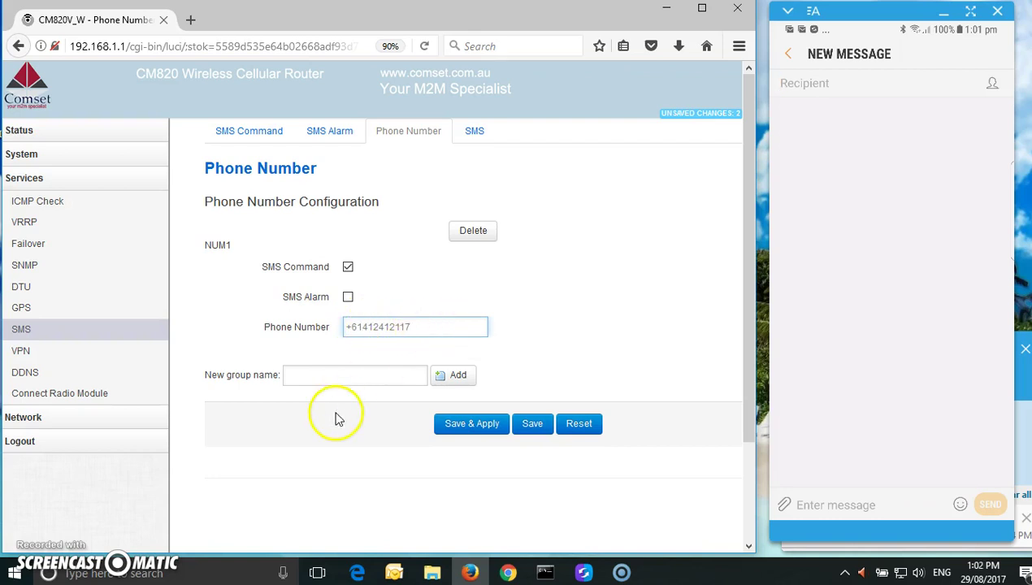
click(474, 424)
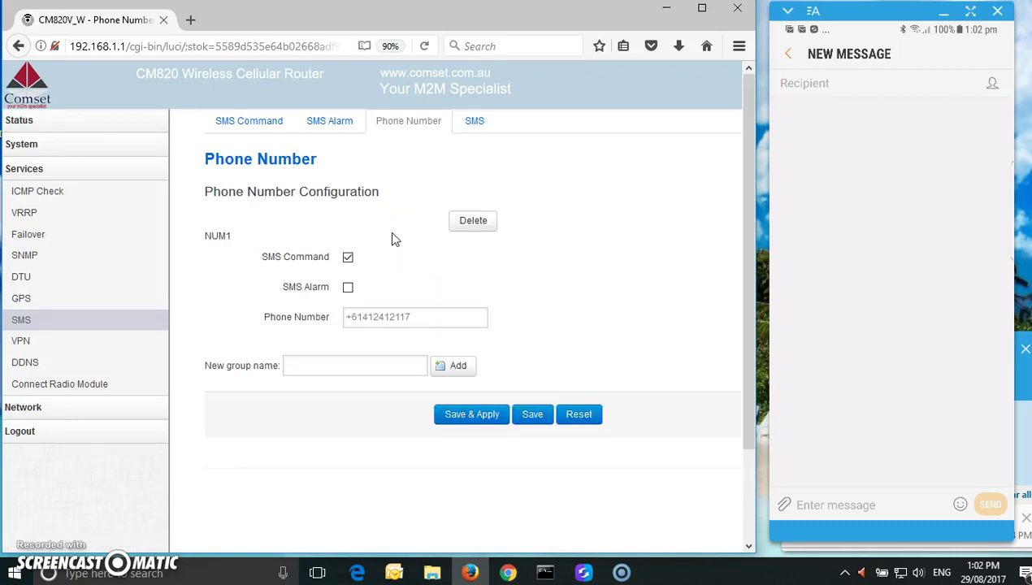
On the phone, address a new text to the router's SIM number and send 'cellstatus'
click(862, 86)
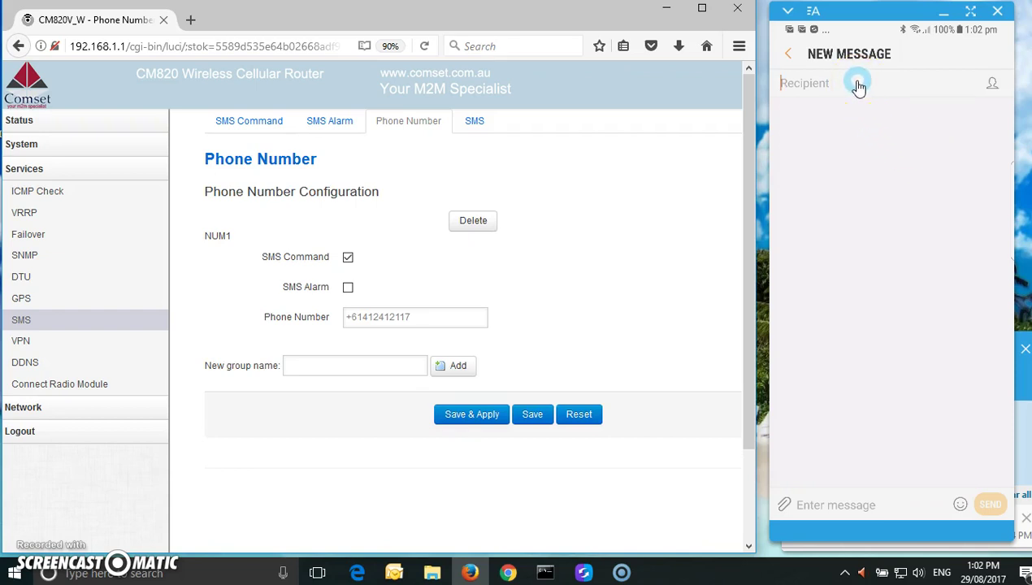
click(859, 85)
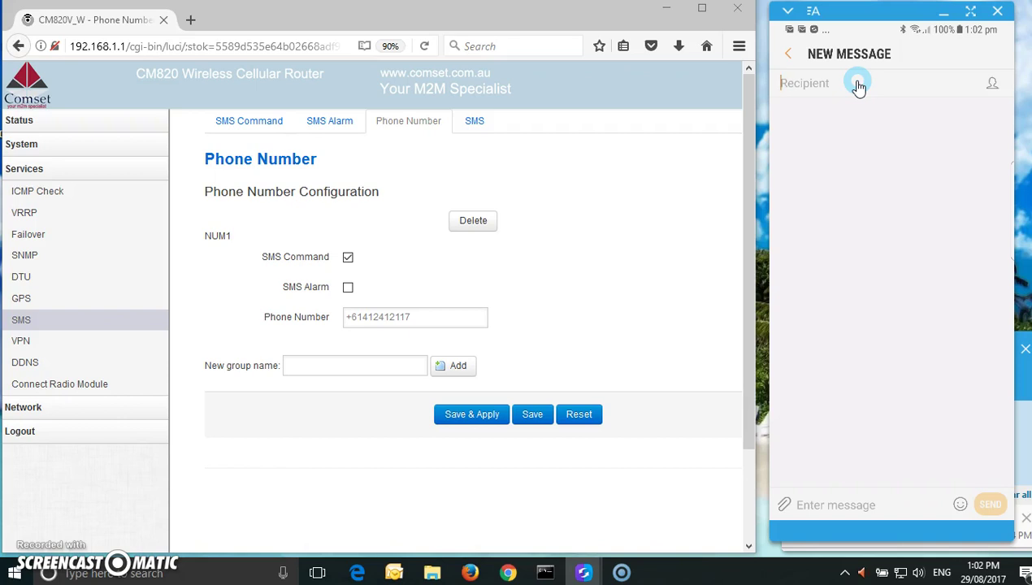
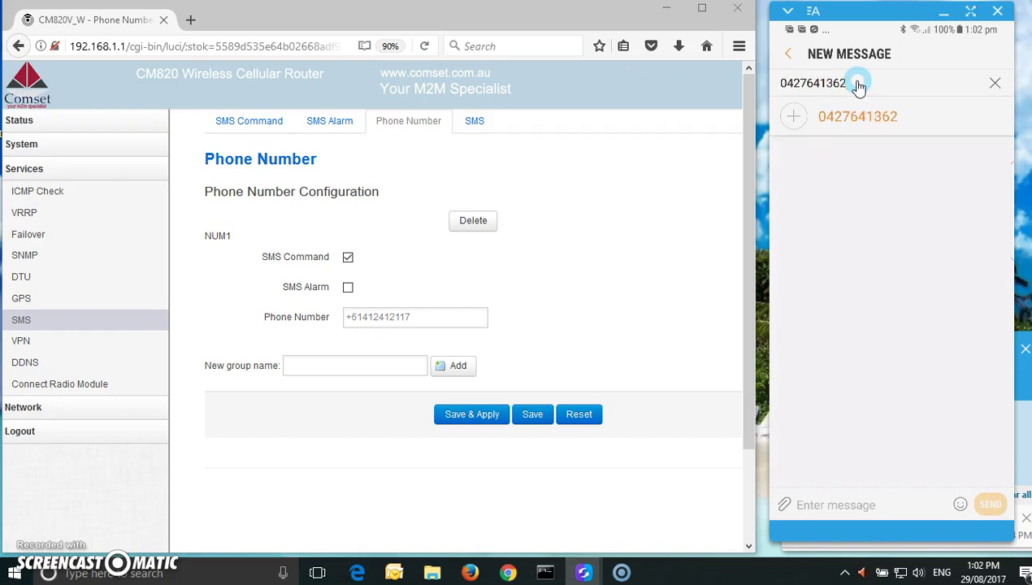
click(871, 504)
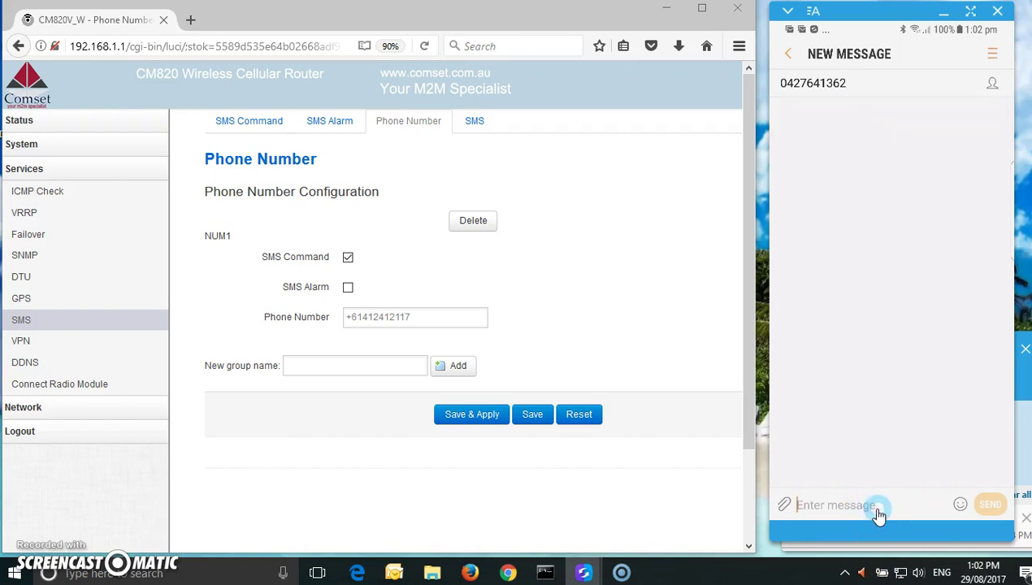
text(cellstatus)
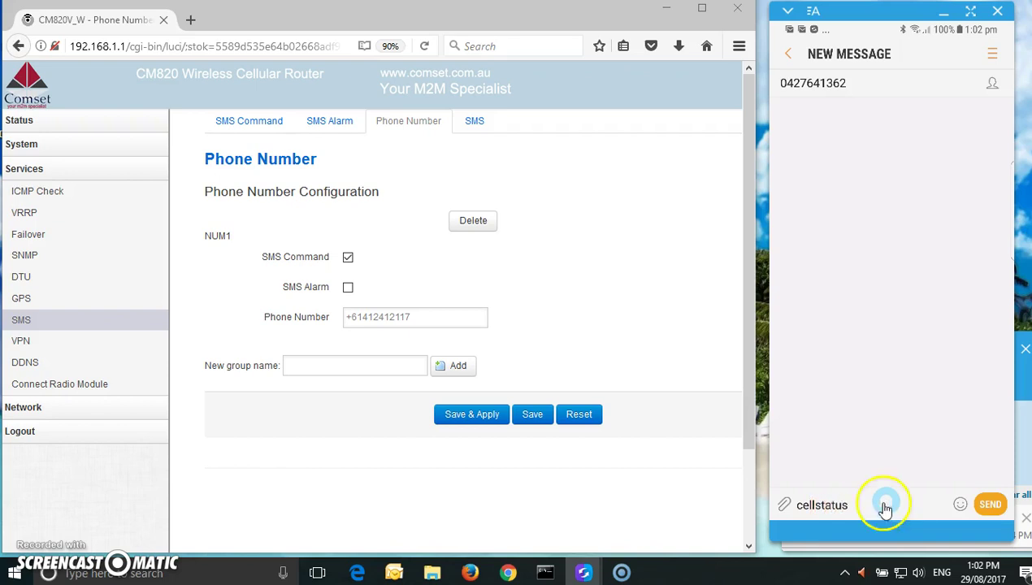
click(989, 505)
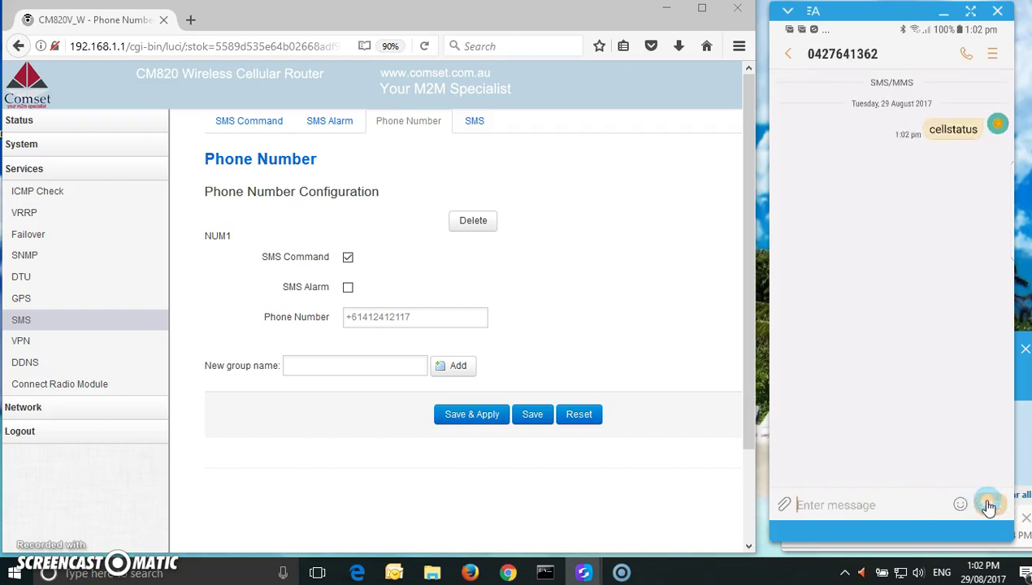
click(911, 193)
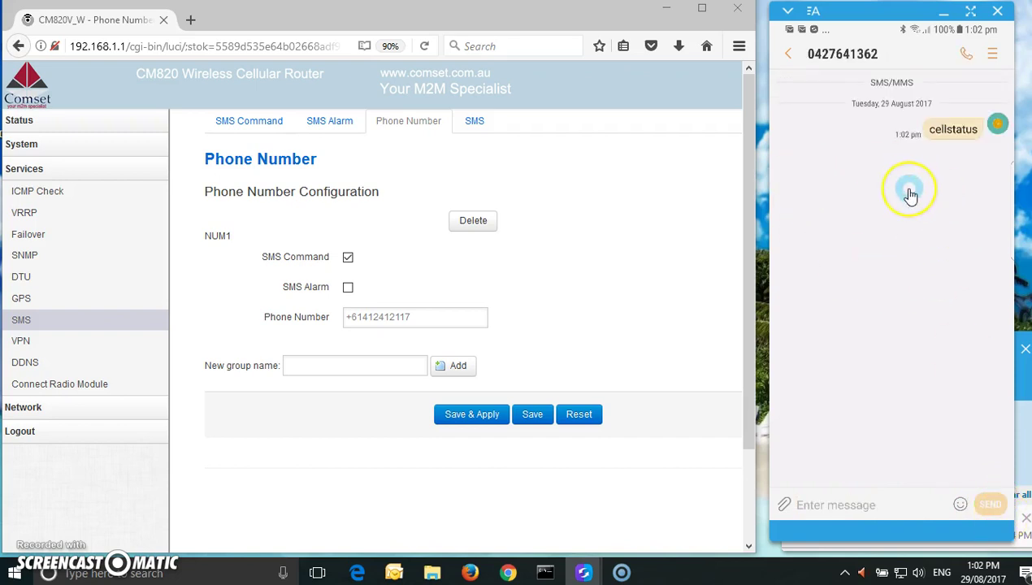
Open the router's SMS tab to see the Send SMS form and the SMS Log entry for cellstatus
click(473, 124)
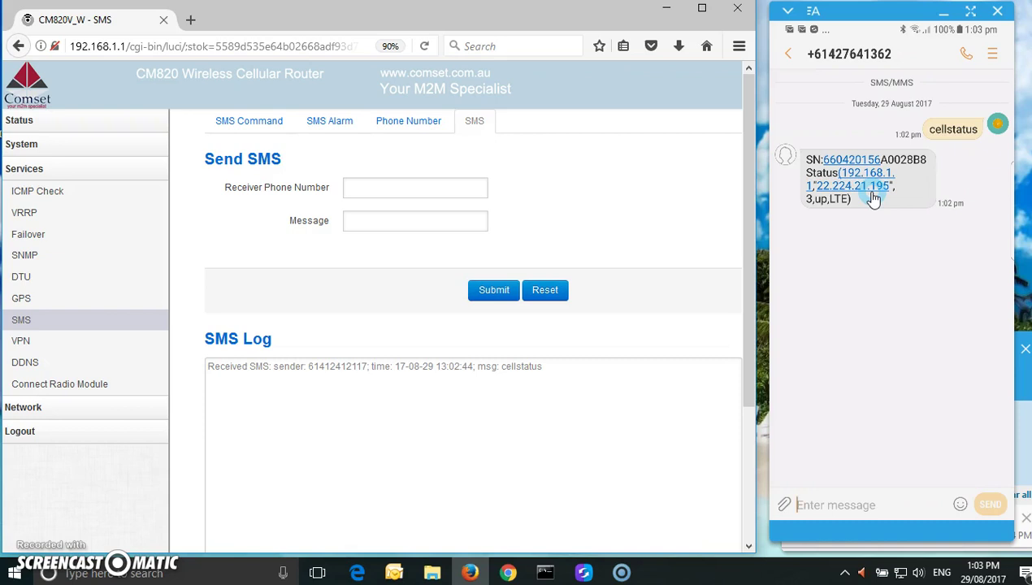
drag(820, 218, 810, 212)
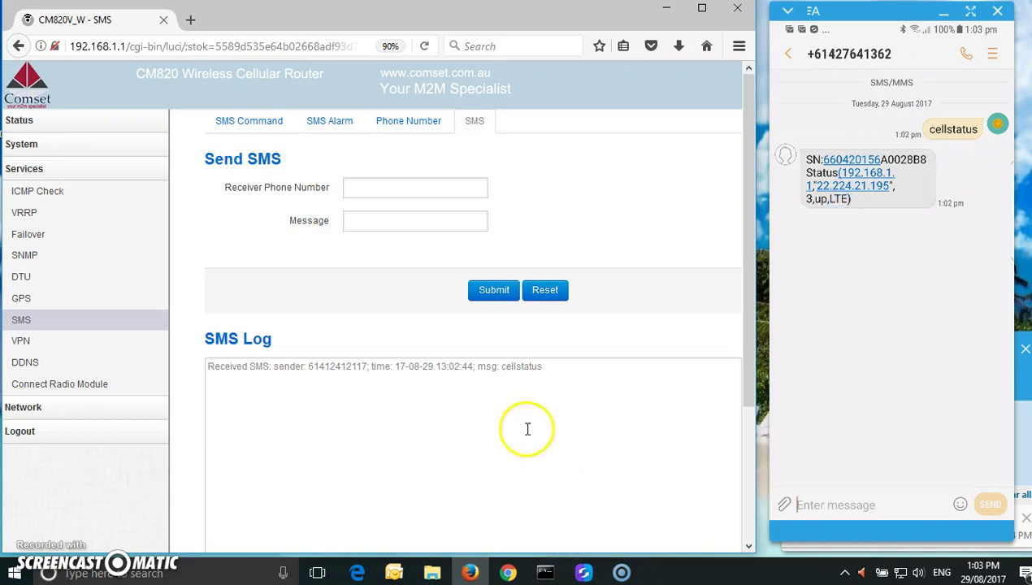
Reload the page, highlight the status reply (up, LTE) in the SMS Log, then return to SMS Command
click(425, 46)
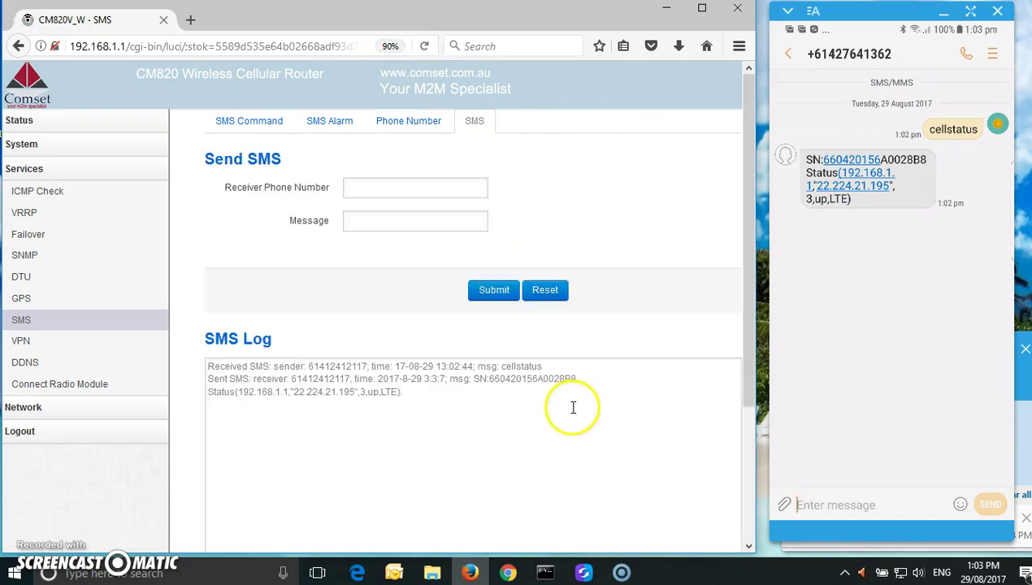
drag(402, 392, 234, 392)
click(268, 398)
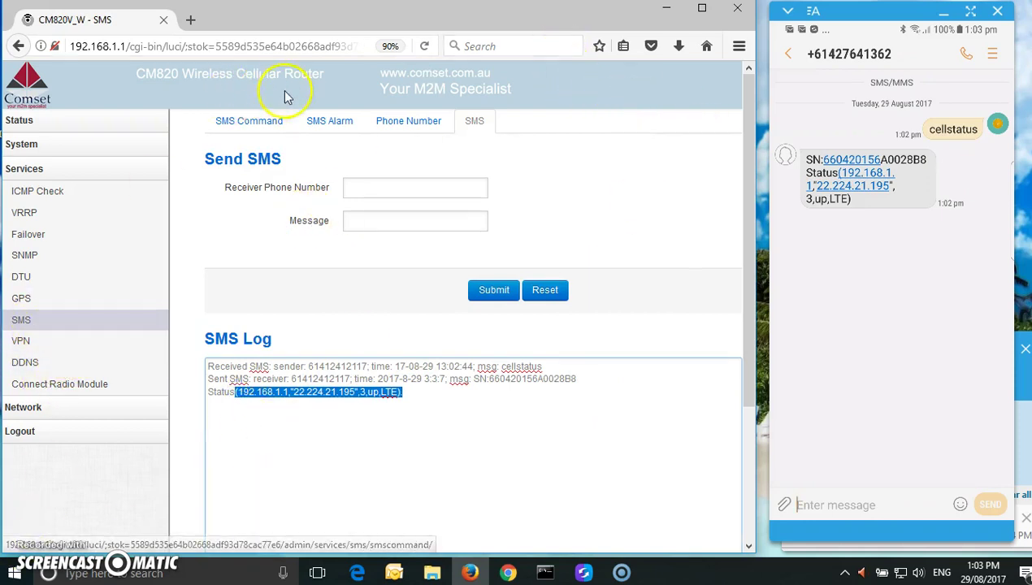
click(247, 123)
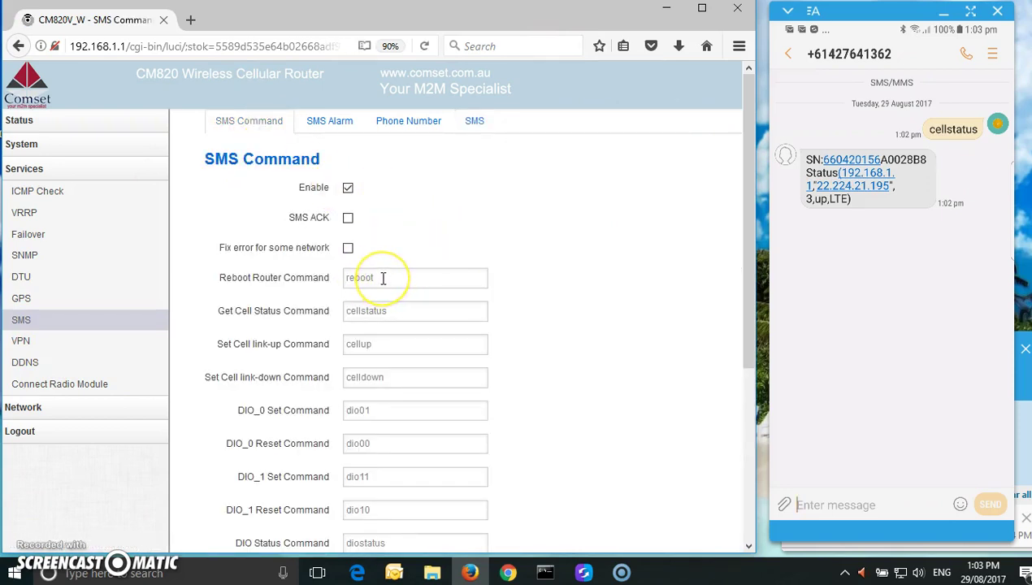
Check the cellup and celldown command words, then text 'celldown' to the router from the phone
click(380, 342)
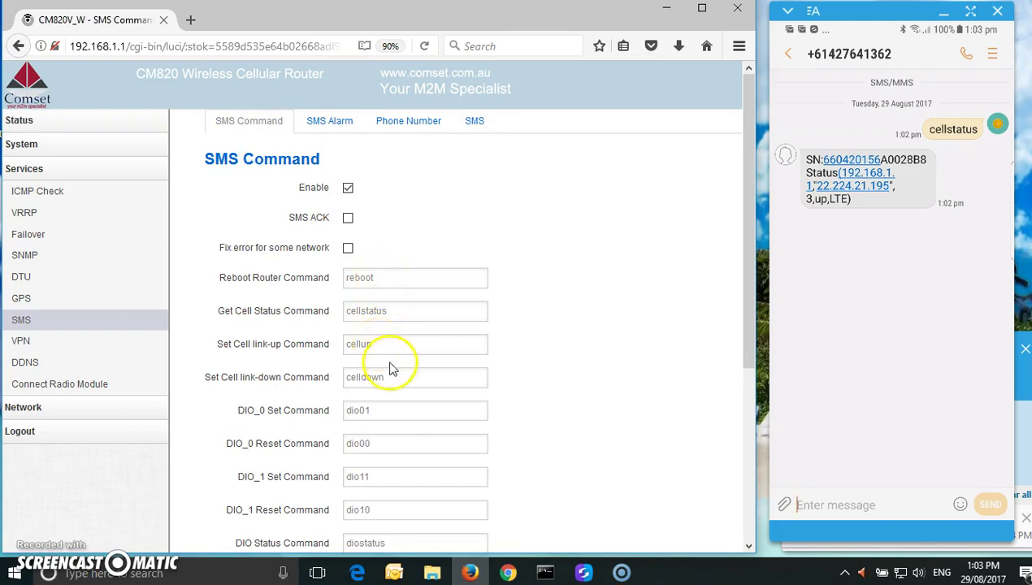
click(391, 377)
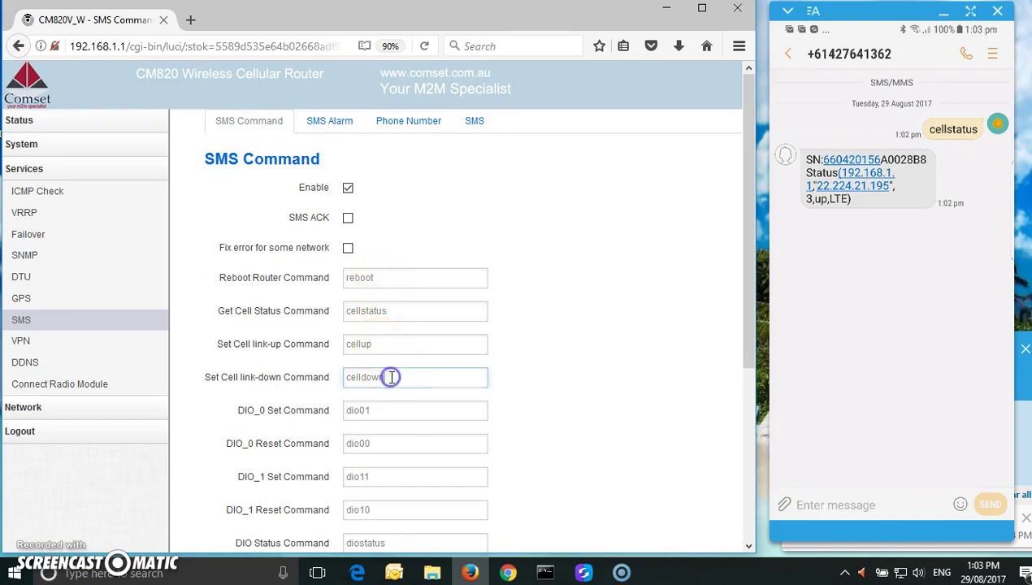
click(813, 503)
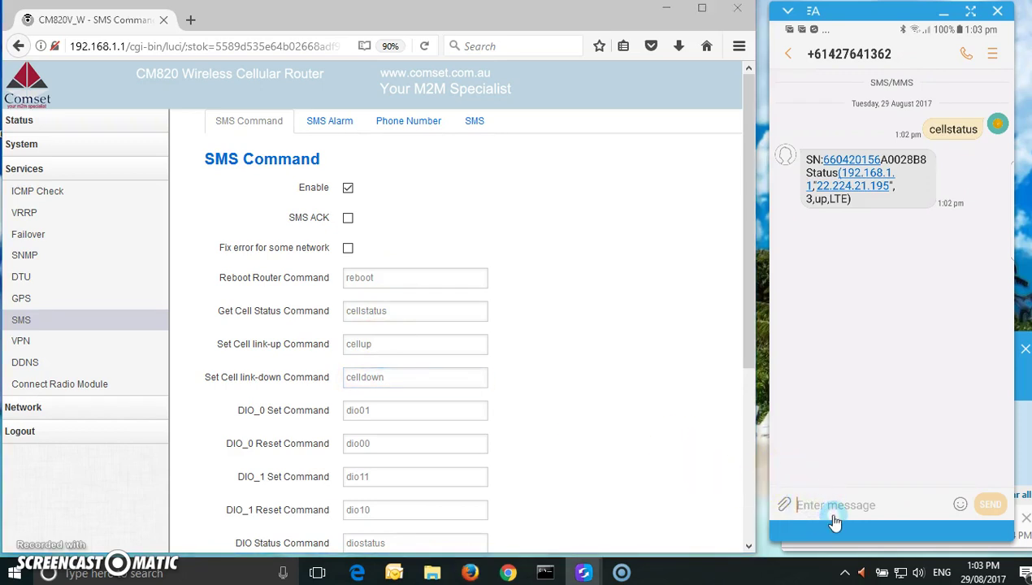
text(cell)
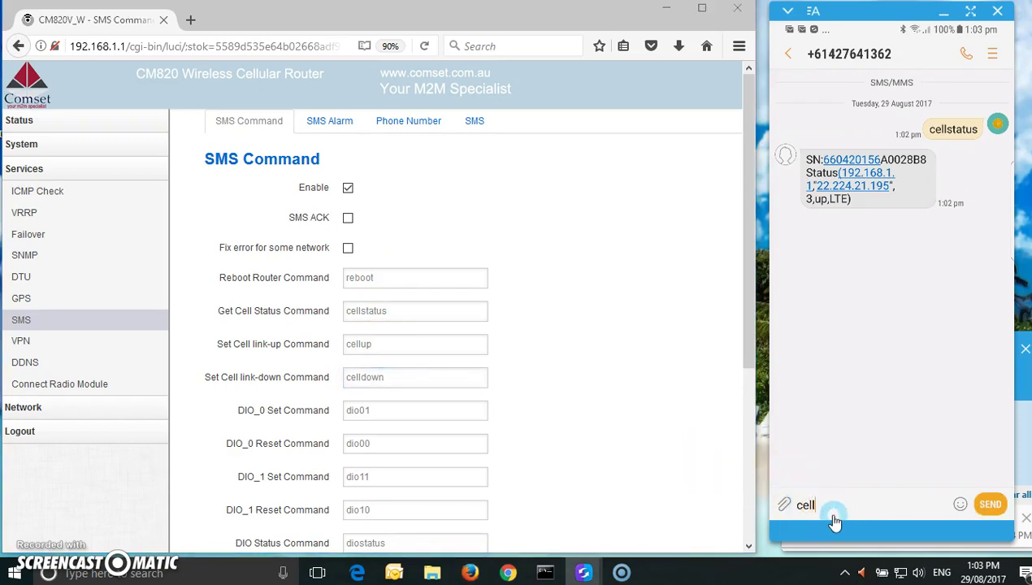
text(down)
click(989, 504)
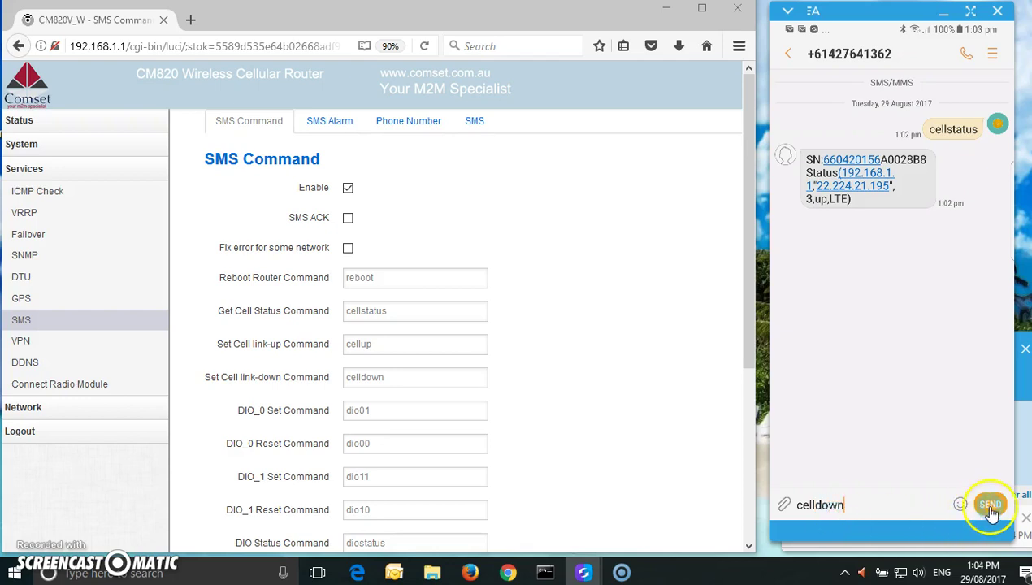
click(816, 488)
click(665, 486)
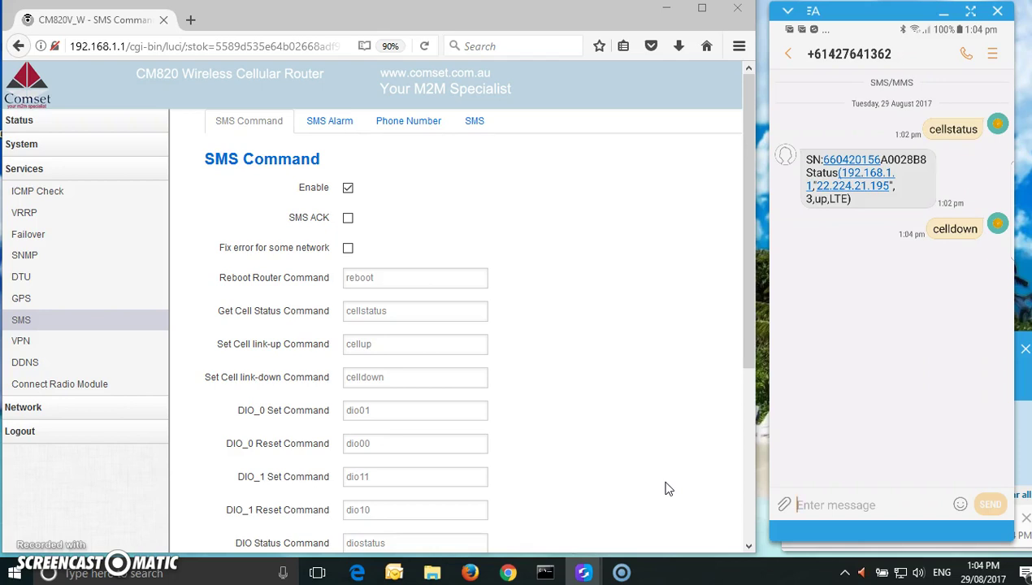
Open Status > Overview and confirm Mobile 1's Cellular Status reads Down
click(27, 128)
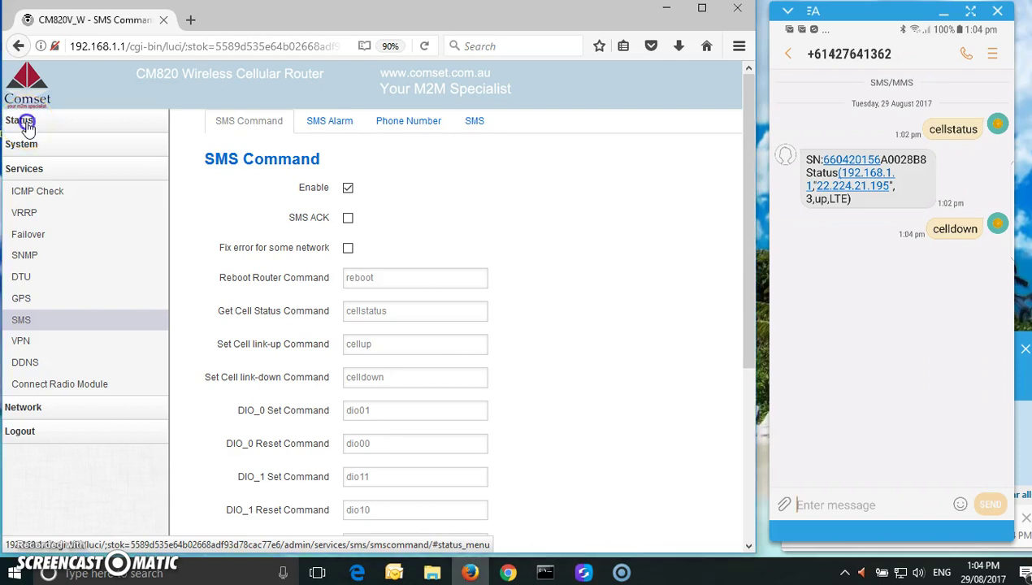
click(33, 146)
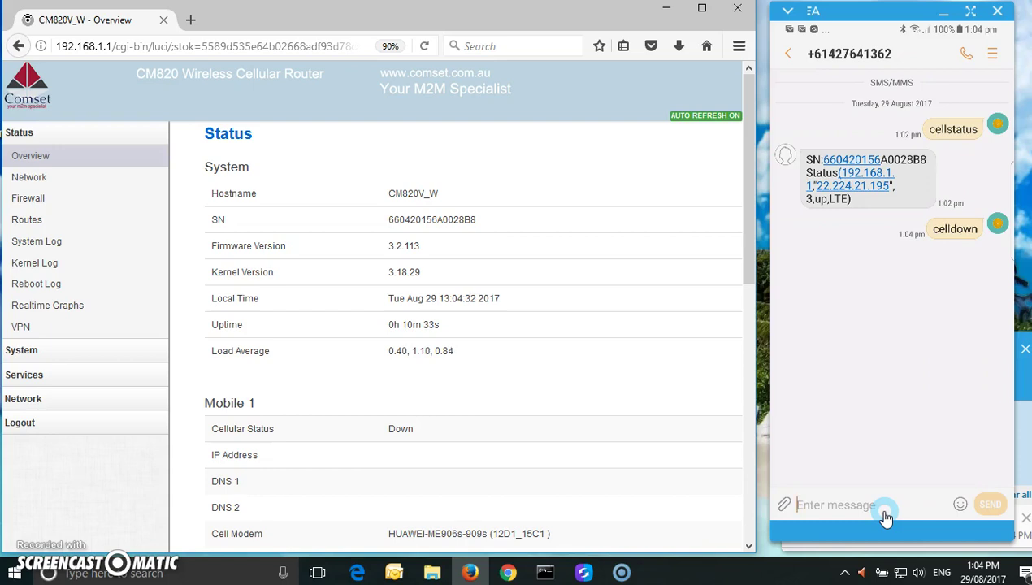
click(719, 508)
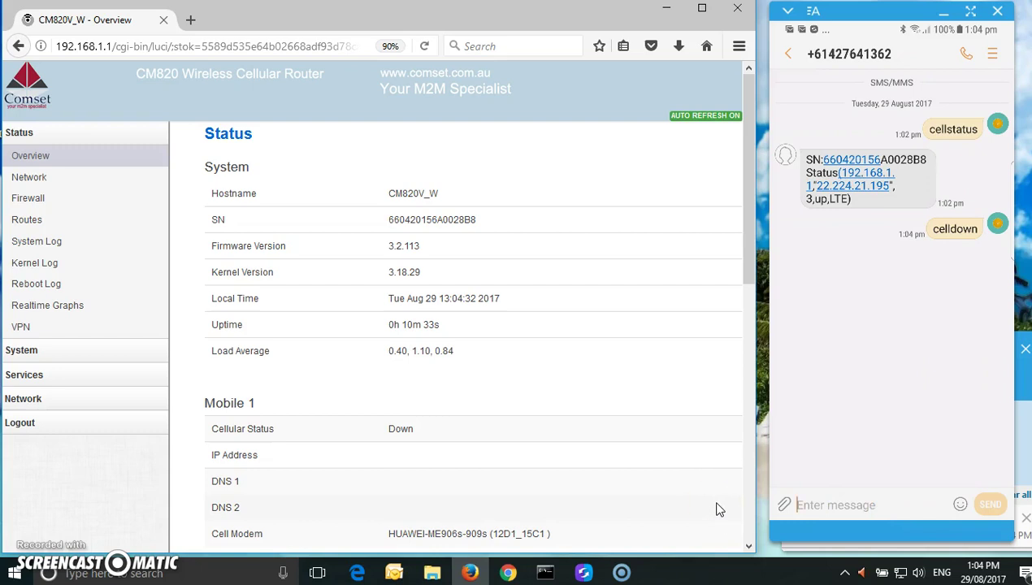